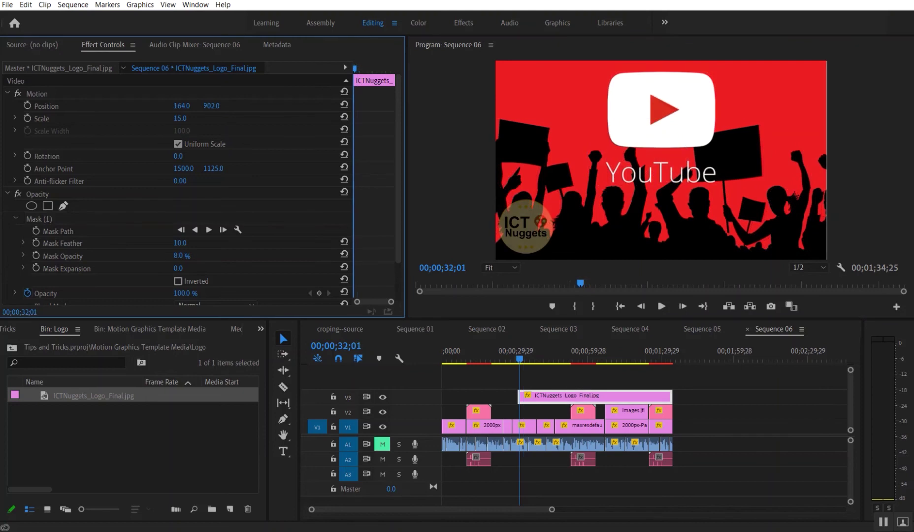
- Nudge the masked logo's opacity up slightly and scrub the Timeline to review nearby frames
left_click_drag(178, 256, 180, 256)
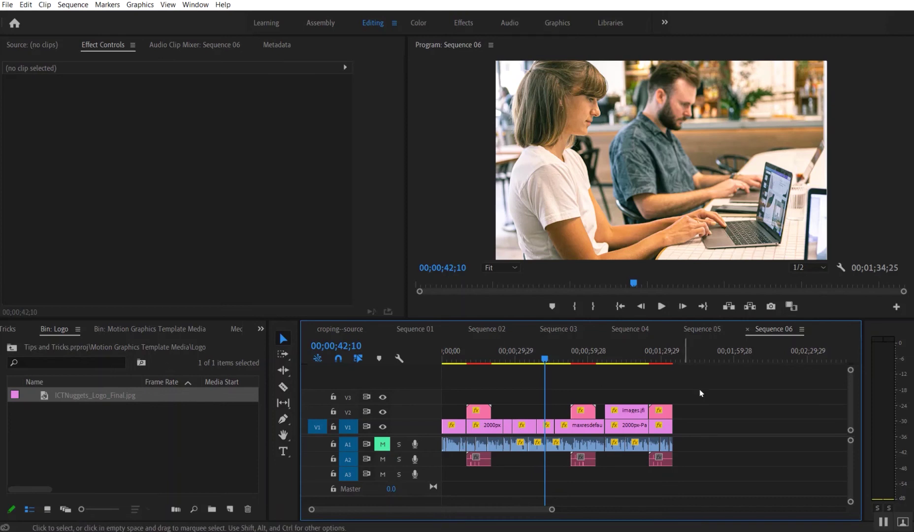
left_click(541, 360)
left_click_drag(540, 360, 522, 378)
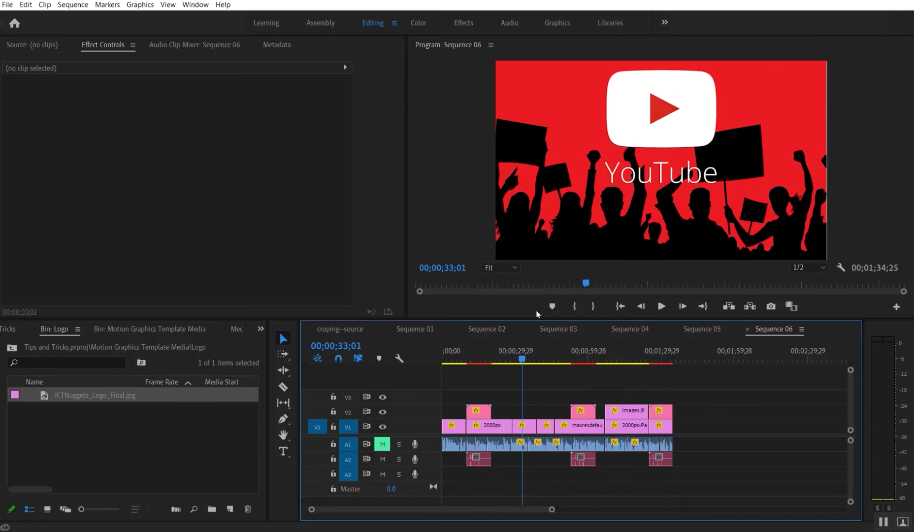
mouse_move(522, 365)
left_mouse_down()
mouse_move(499, 366)
mouse_move(543, 364)
mouse_move(519, 363)
left_mouse_up()
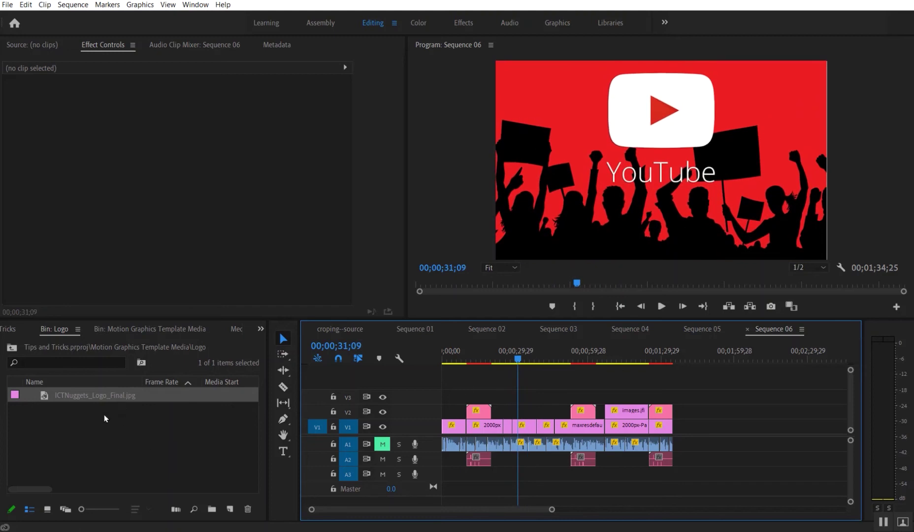
- Drag ICTNuggets_Logo_Final.jpg from the Logo bin onto track V3 and preview its first frames
left_click(63, 397)
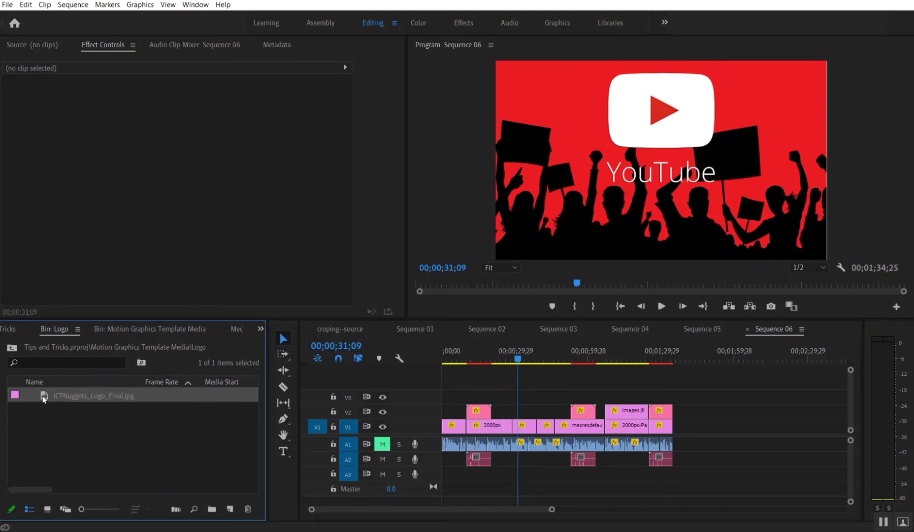
left_click_drag(63, 397, 562, 396)
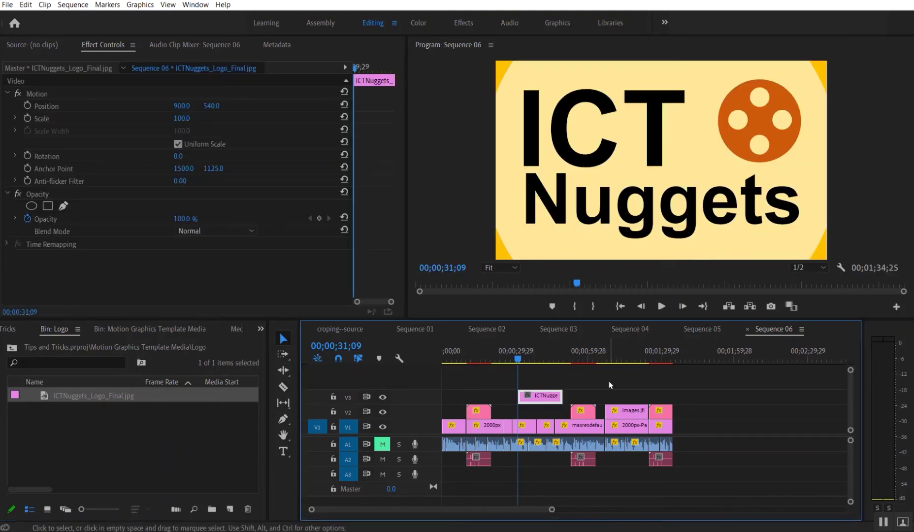
left_click_drag(517, 362, 518, 362)
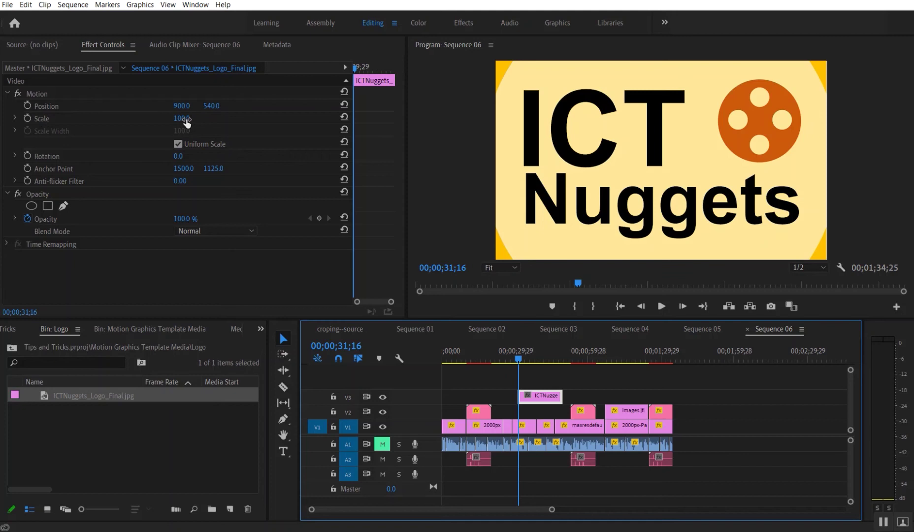
- Scale the logo down to 40, scrub through its frames, and add an ellipse mask
mouse_move(187, 122)
left_mouse_down()
mouse_move(156, 123)
mouse_move(191, 119)
left_mouse_up()
left_click(533, 353)
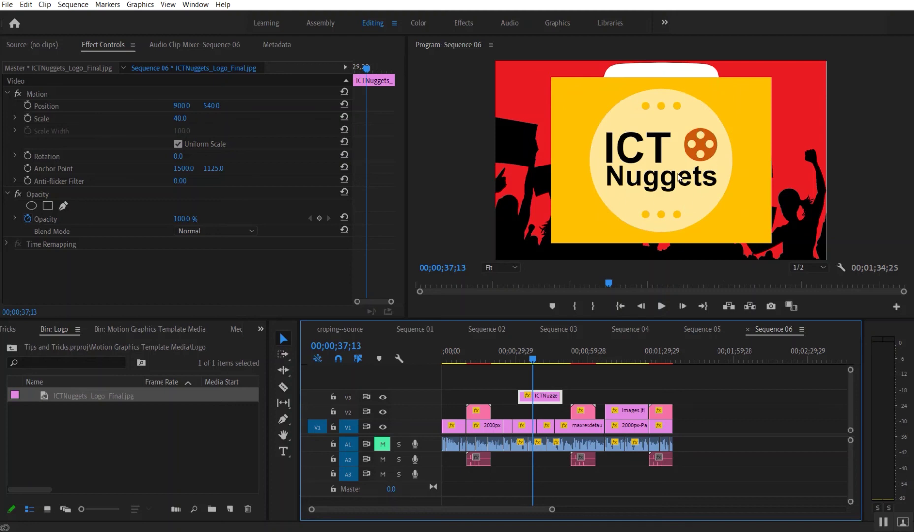
left_click_drag(534, 361, 523, 361)
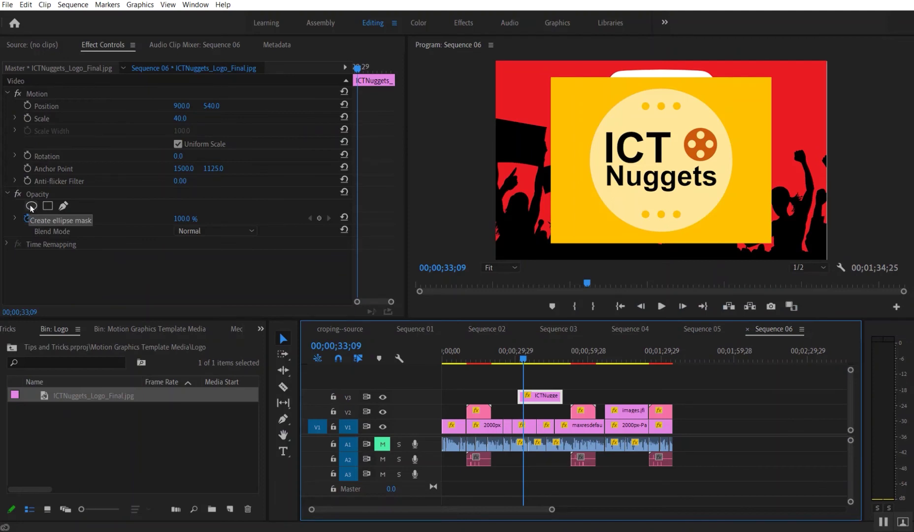
left_click(31, 206)
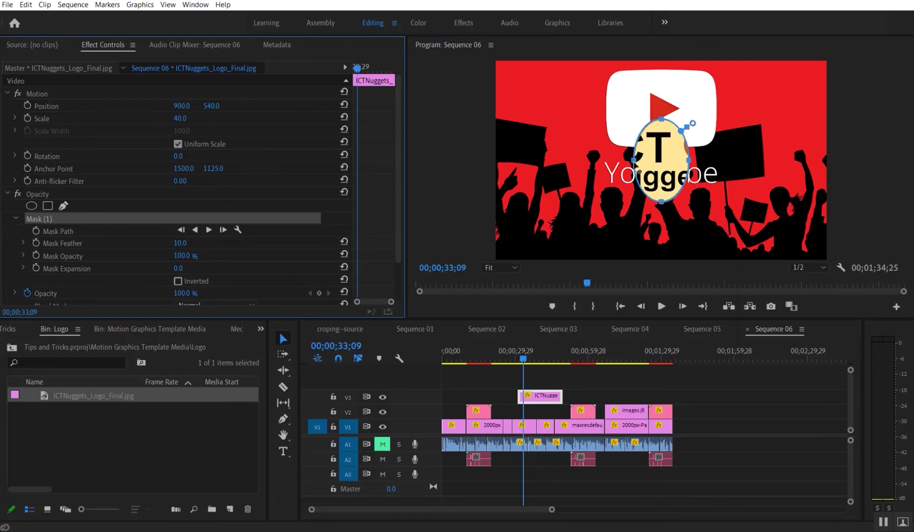
- Drag the ellipse mask's vertices into a circle fitted around the round ICT Nuggets badge
left_click_drag(639, 171, 589, 167)
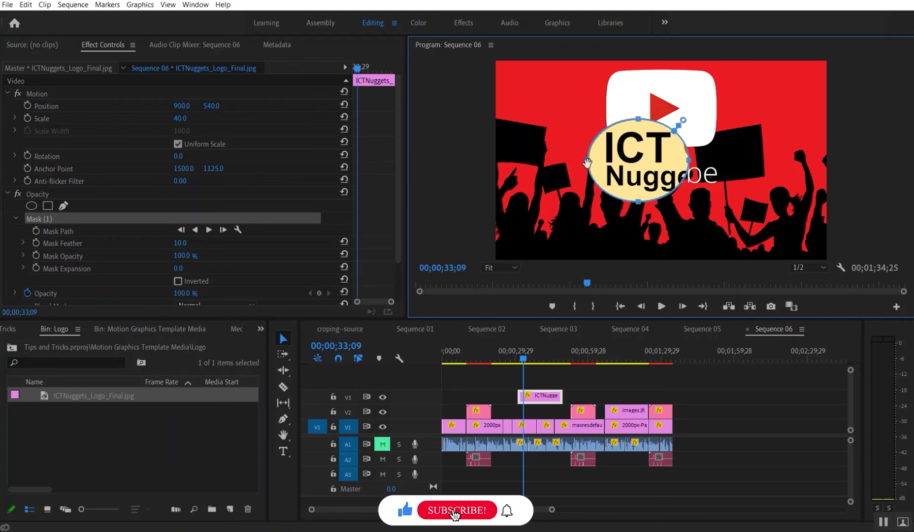
left_click_drag(639, 202, 649, 234)
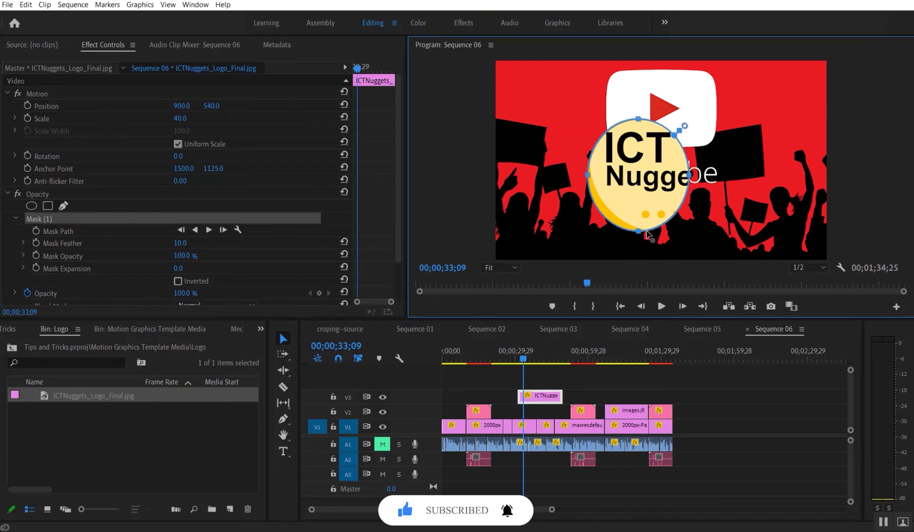
left_click_drag(695, 177, 733, 181)
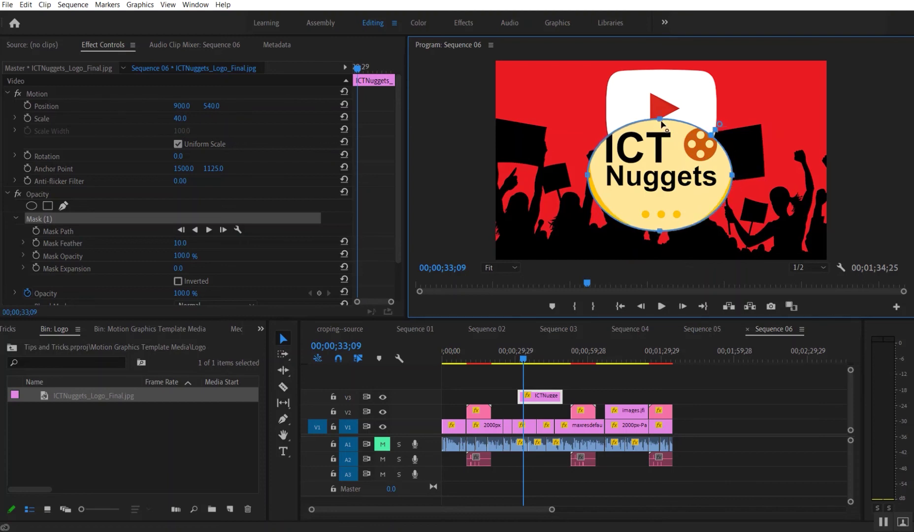
left_click_drag(661, 120, 661, 87)
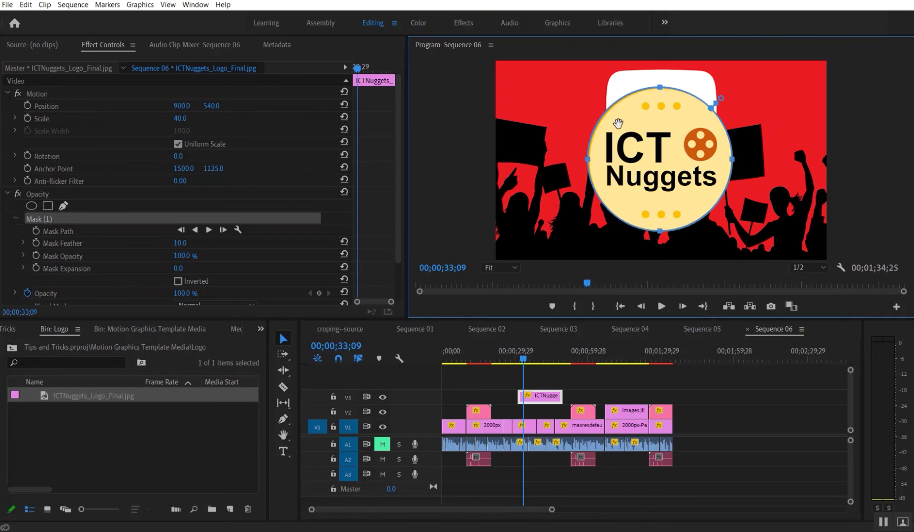
left_click_drag(734, 159, 735, 161)
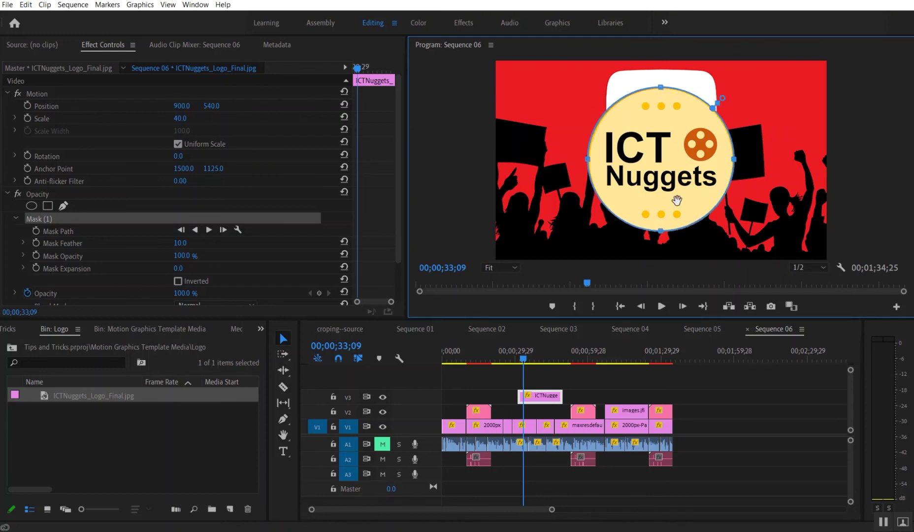
left_click_drag(587, 160, 590, 163)
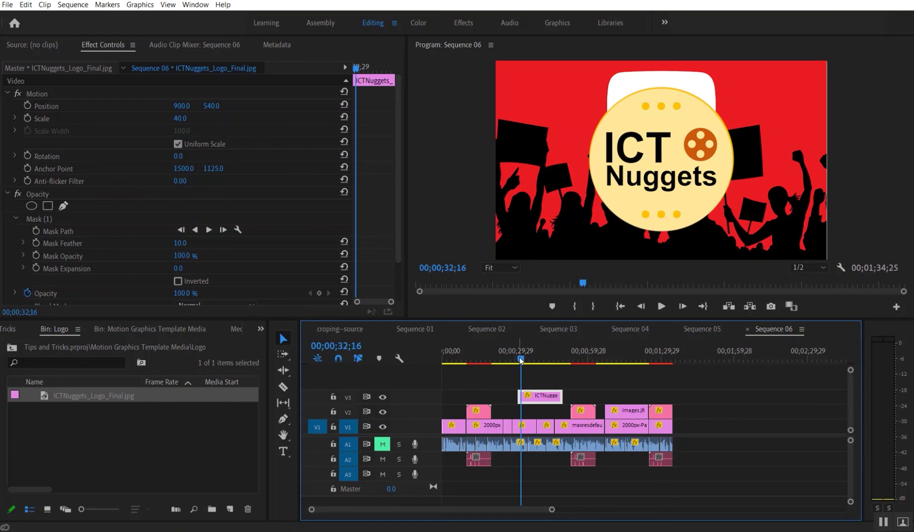
- Scrub the circular logo's Scale down, then enter exactly 15
left_click_drag(521, 360, 518, 361)
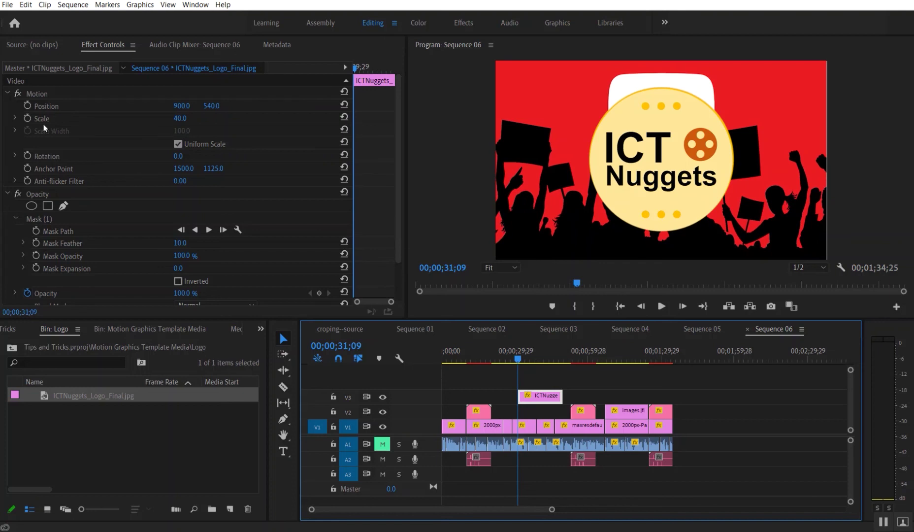
left_click_drag(187, 119, 178, 120)
left_click(185, 118)
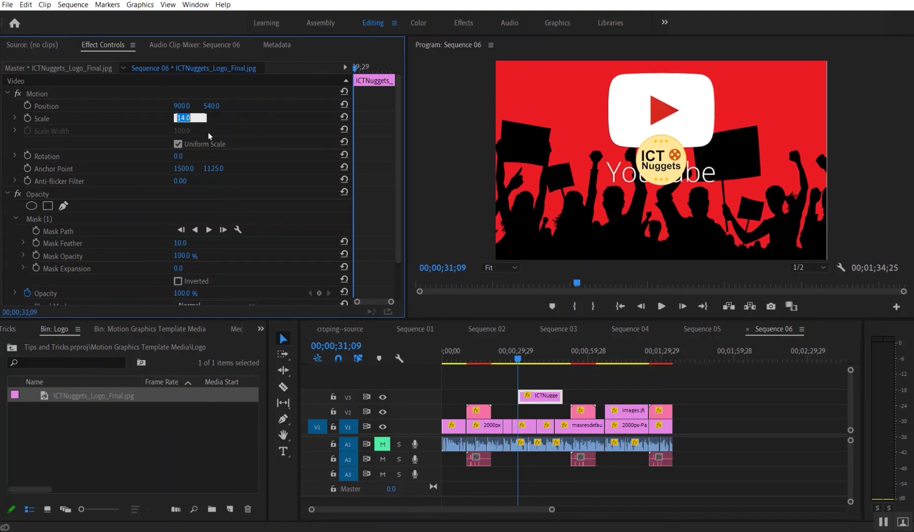
type("15")
key("Return")
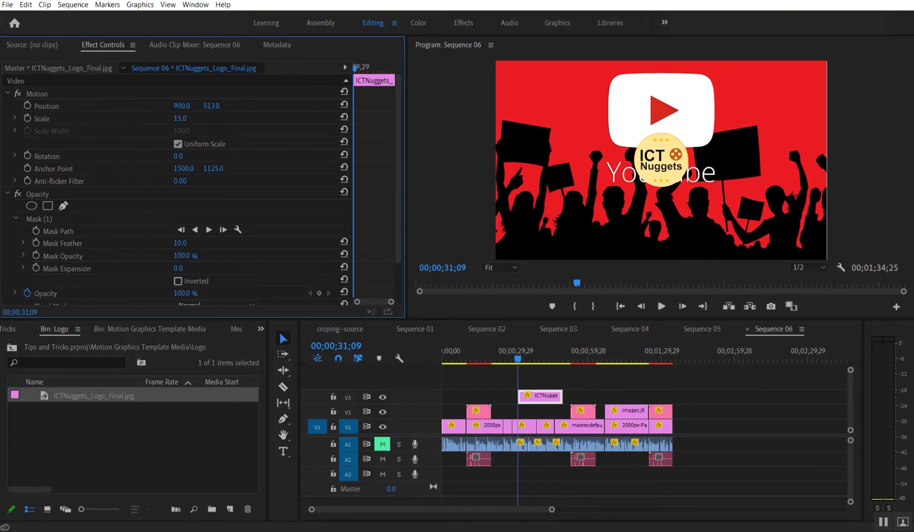
- Move the logo to position 164, 902 in the frame's lower-left corner
left_click_drag(211, 106, 272, 106)
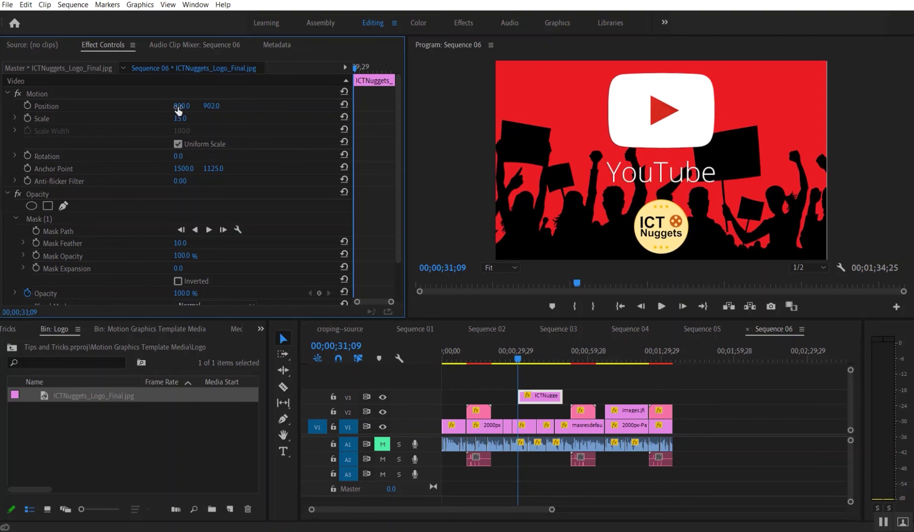
left_click_drag(178, 109, 15, 110)
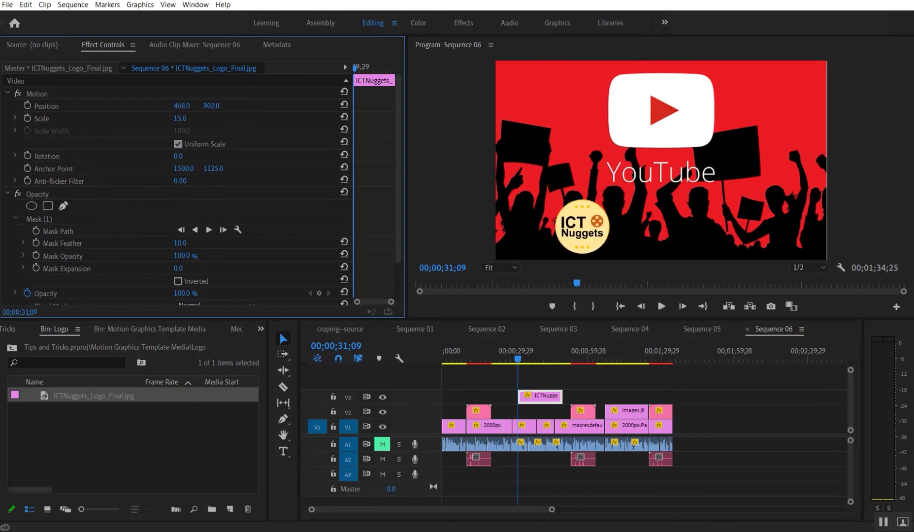
left_click_drag(216, 105, 125, 105)
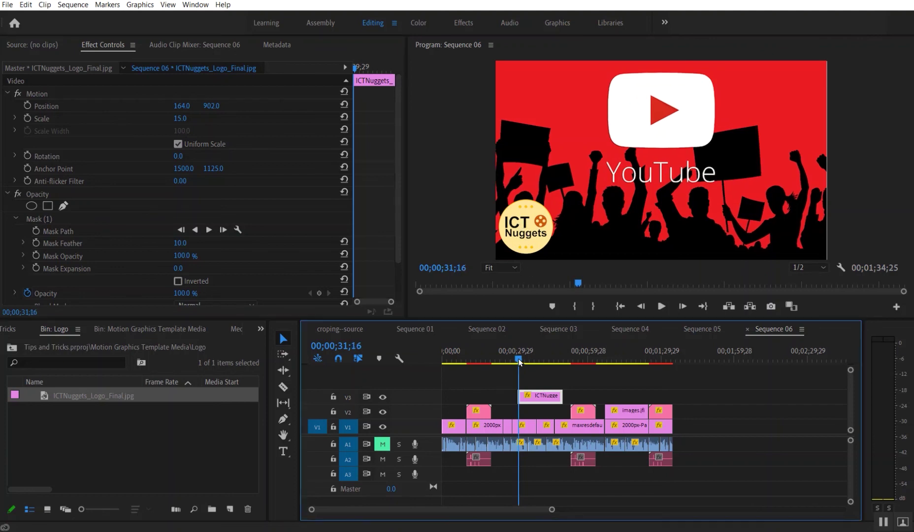
left_click_drag(519, 362, 540, 359)
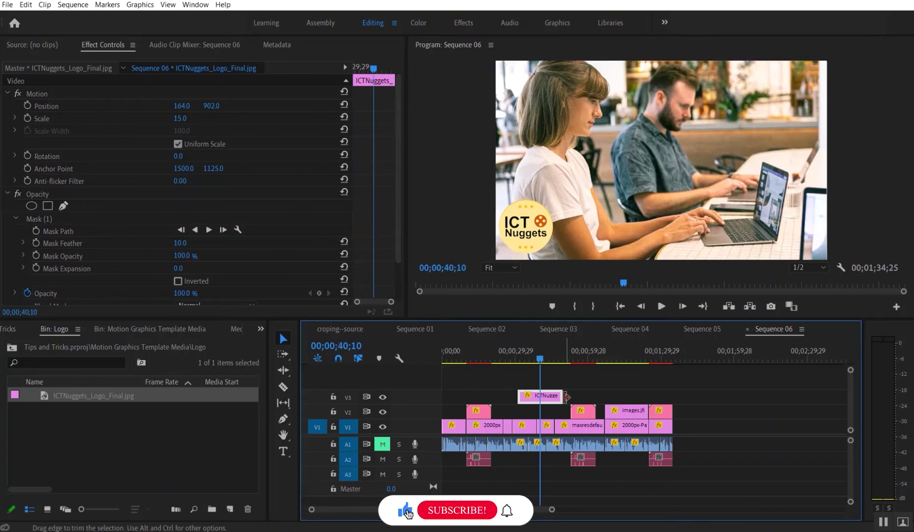
- Extend the V3 logo clip to the sequence end and scrub later frames to confirm it persists
left_click_drag(564, 397, 671, 397)
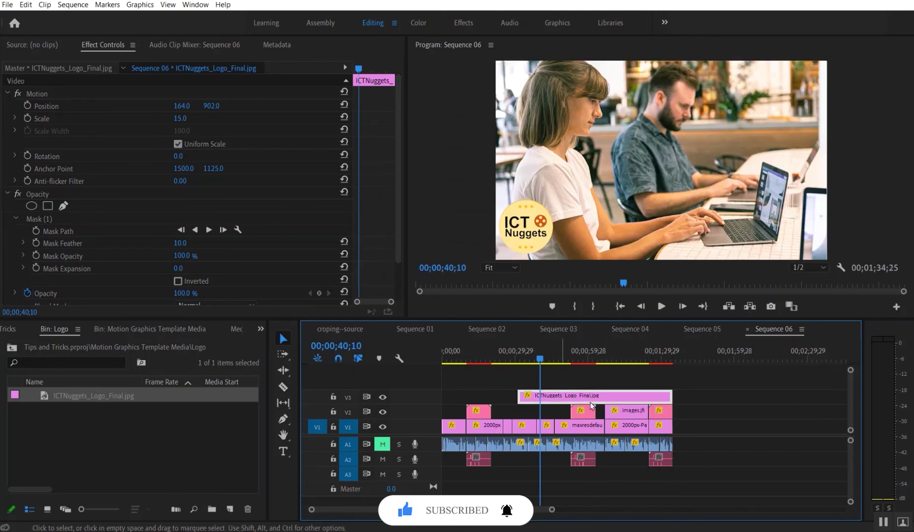
left_click(546, 360)
left_click_drag(548, 361, 520, 362)
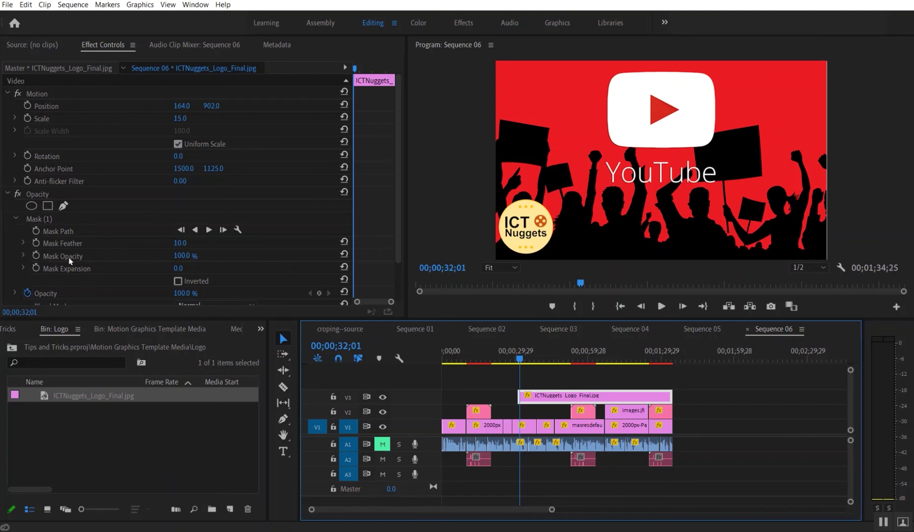
- Set the logo's Mask Opacity to 10% and Mask Feather to 159
left_click(185, 256)
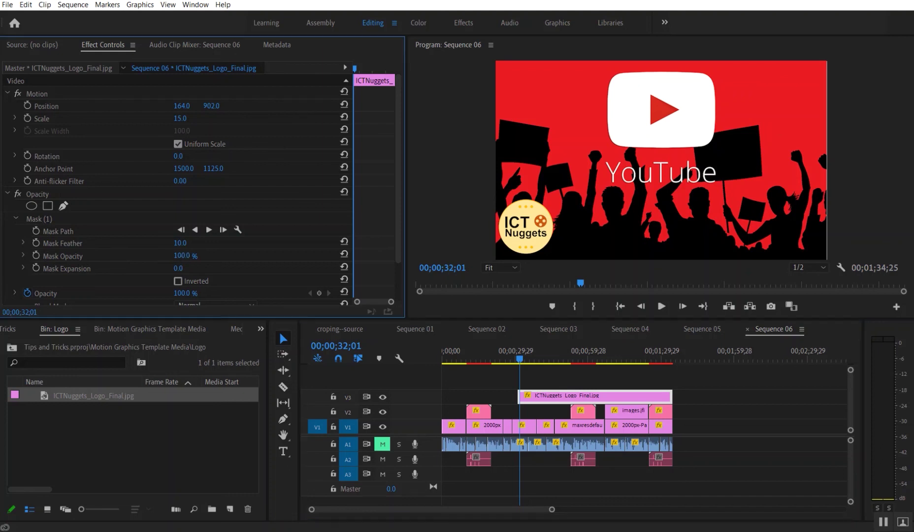
left_click_drag(184, 256, 152, 256)
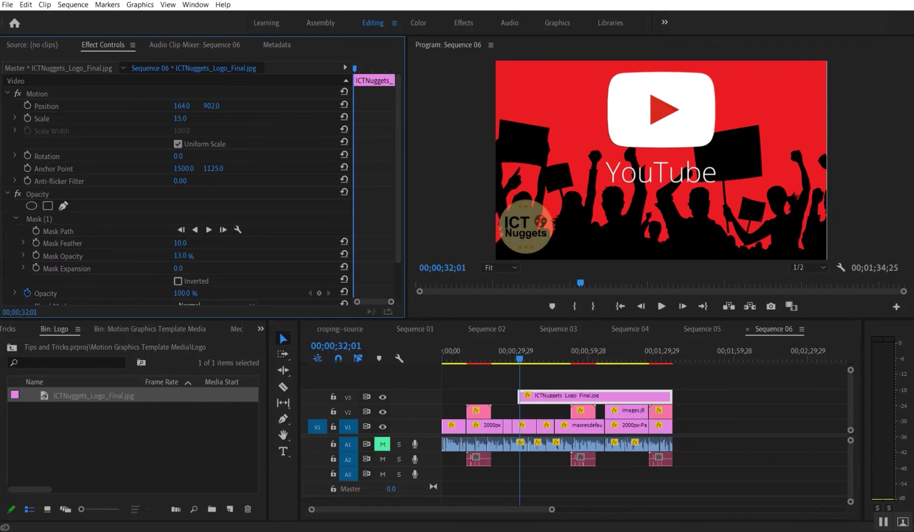
left_click(191, 256)
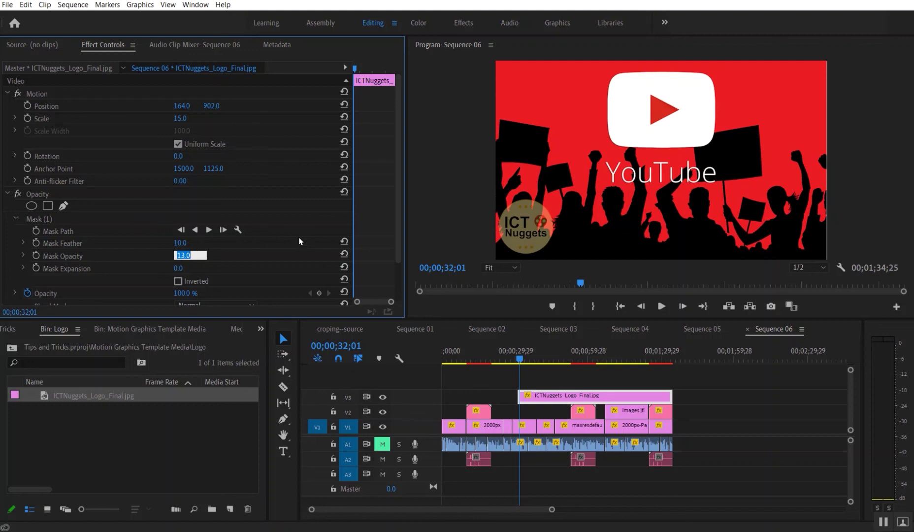
type("10")
key("Return")
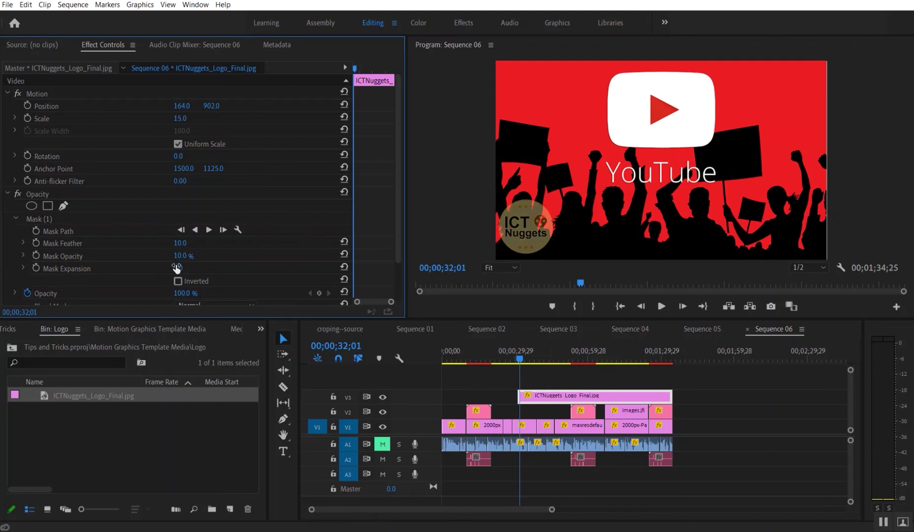
left_click_drag(180, 243, 244, 243)
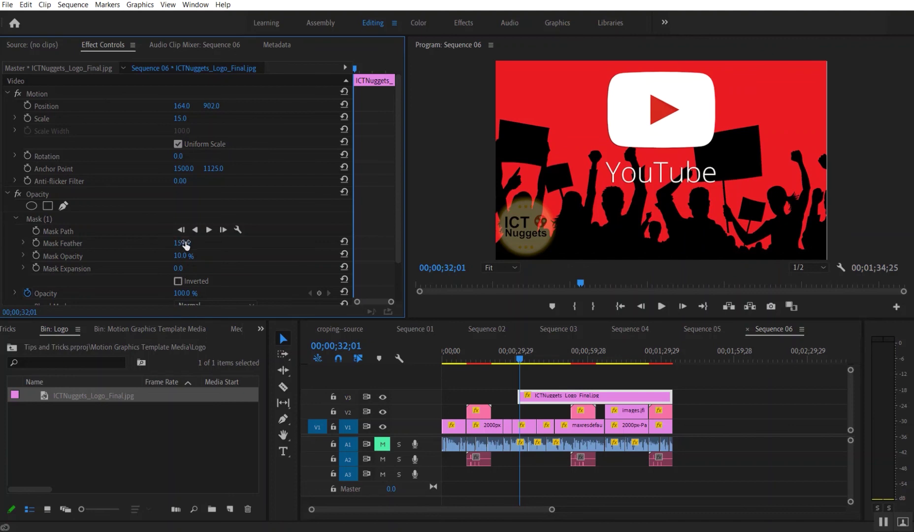
- Return to just after the logo appears and play the sequence to preview it
left_click(523, 359)
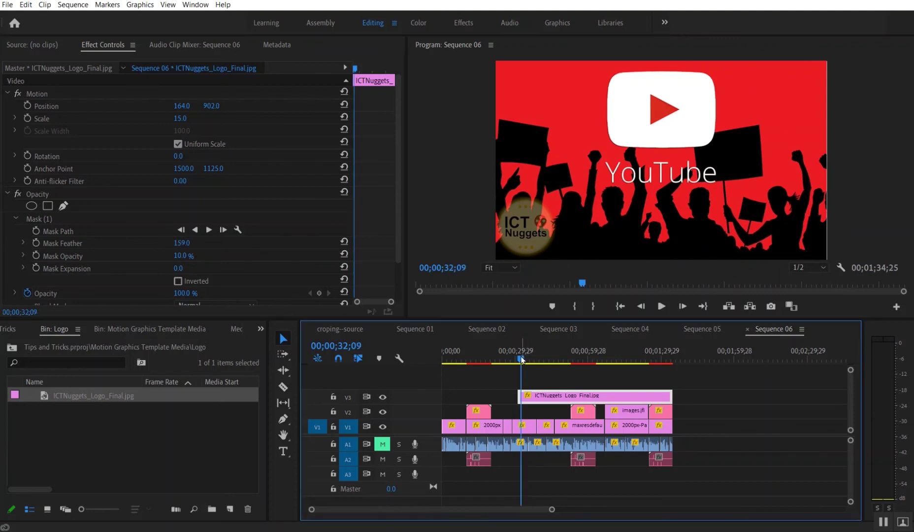
left_click_drag(523, 359, 520, 360)
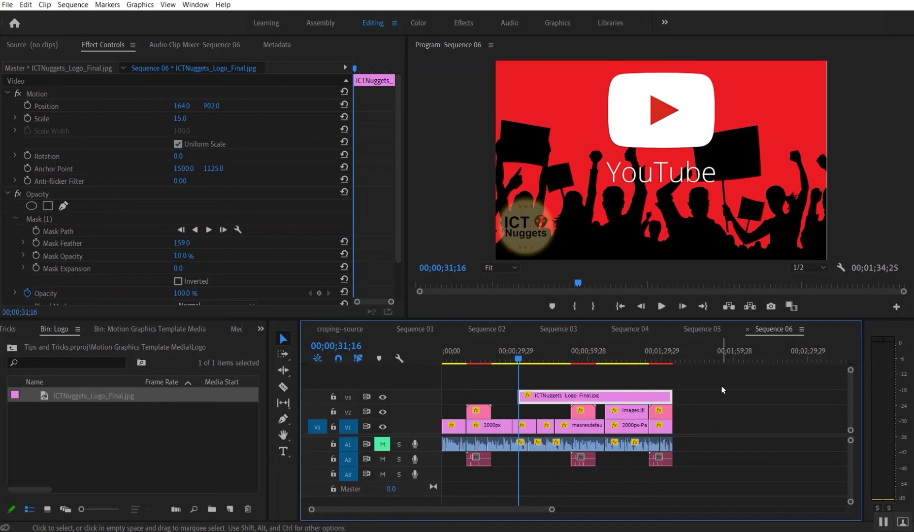
key("space")
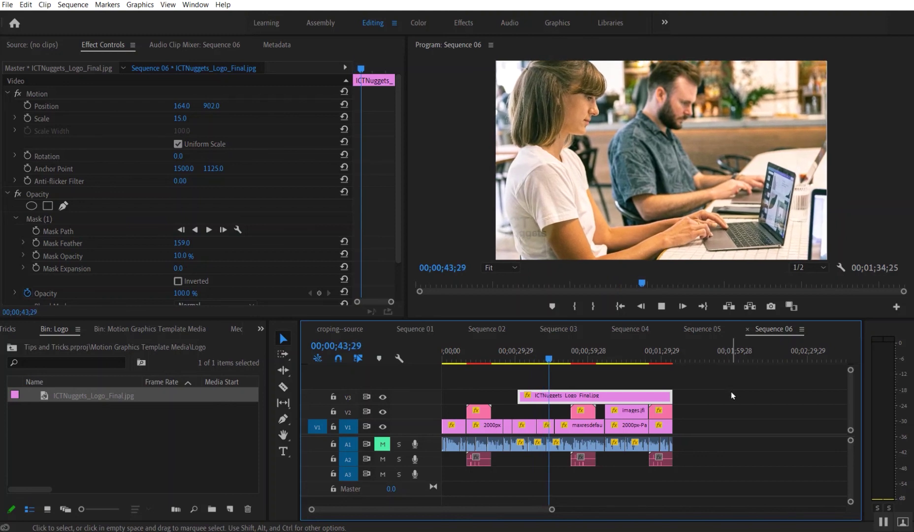
left_click(525, 363)
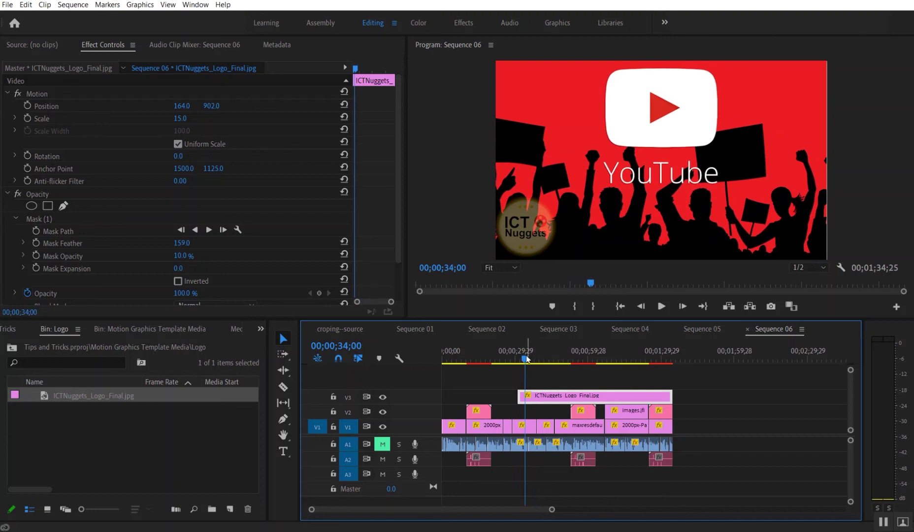
left_click(518, 361)
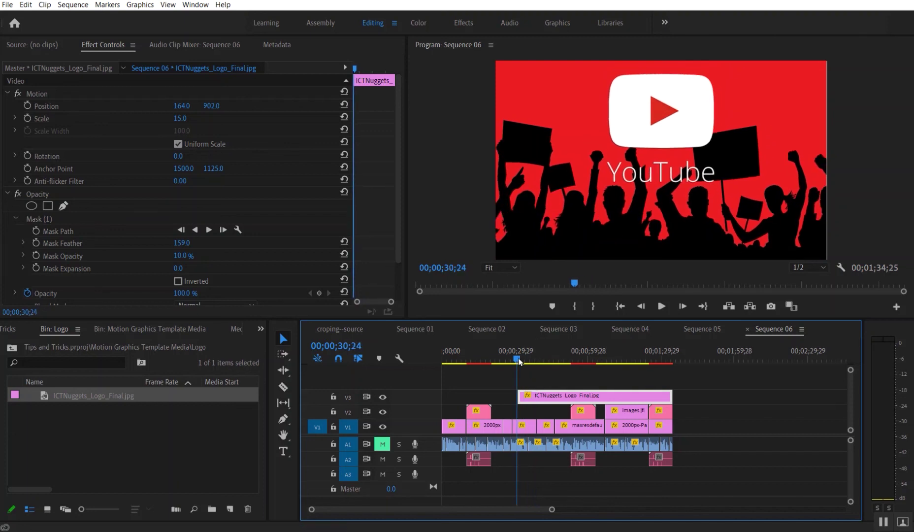
left_click(519, 361)
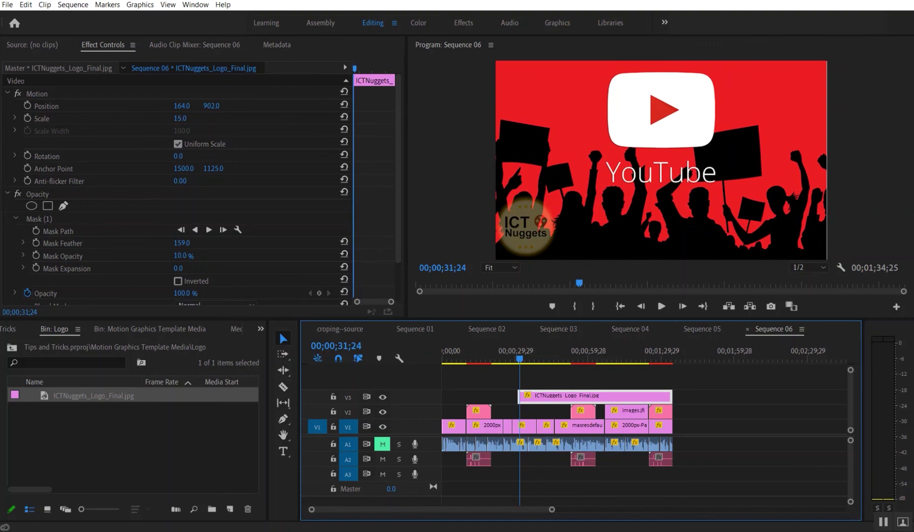
left_click(180, 119)
- Set Scale to 10, move the logo to 122, 951, then rewind and play to review
type("10")
key("Return")
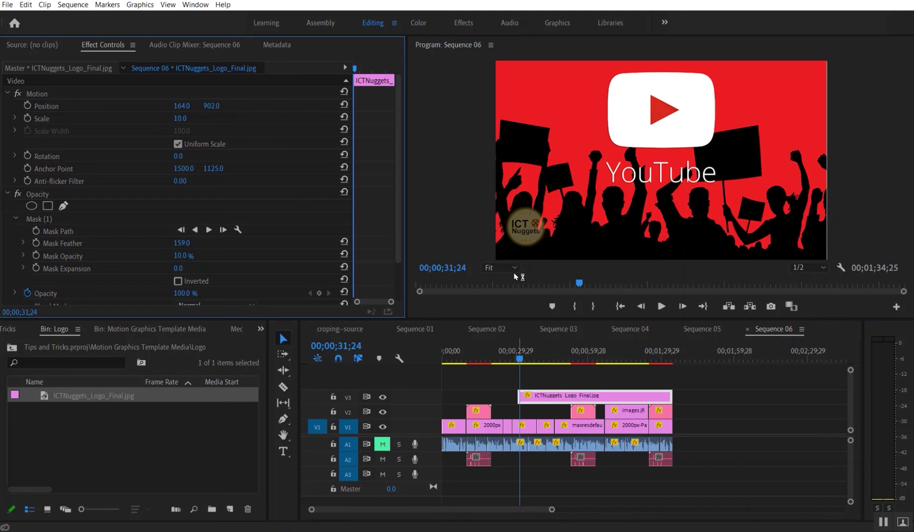
left_click_drag(537, 223, 529, 232)
left_click_drag(520, 360, 517, 359)
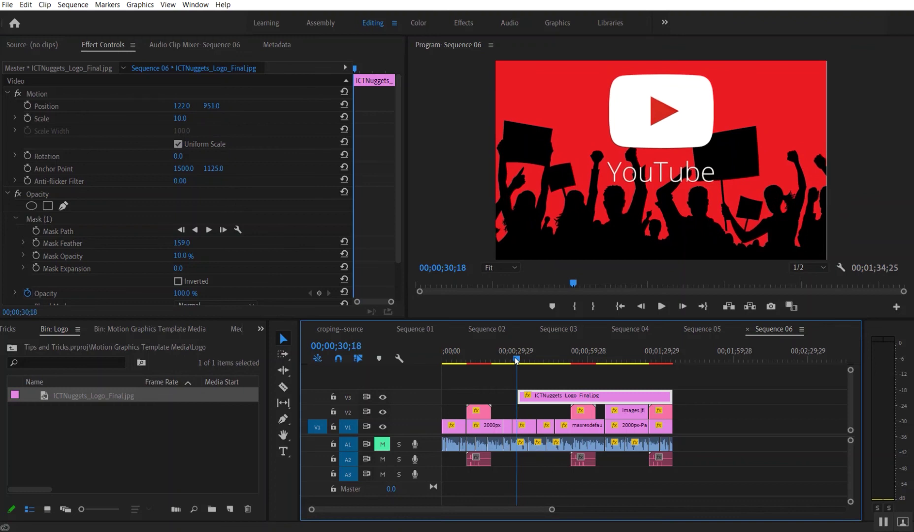
key("space")
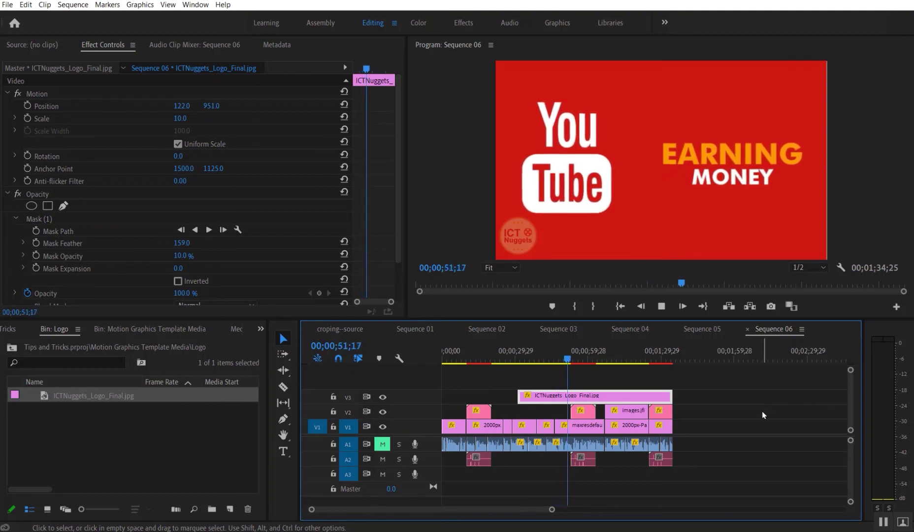
- Stop playback at the EARNING MONEY shot around 00;00;51;25
key("space")
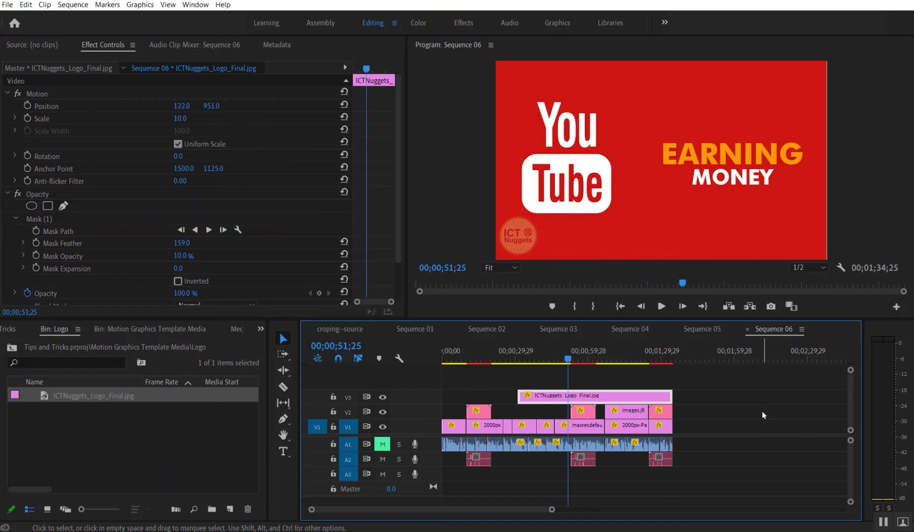